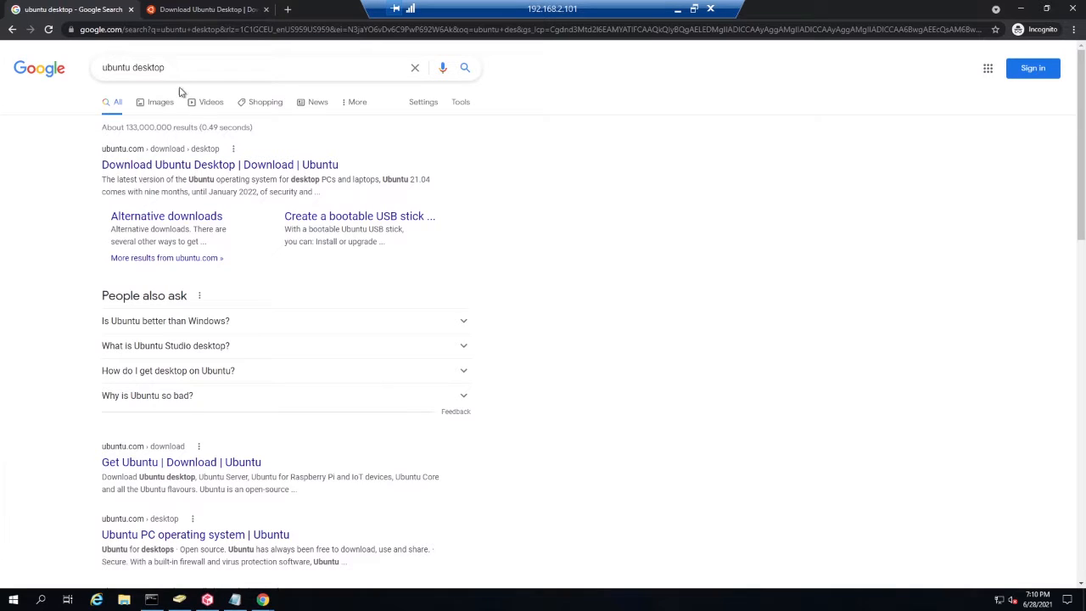
- Review the Ubuntu 20.04.2.0 LTS section of the Download Ubuntu Desktop page
click(195, 10)
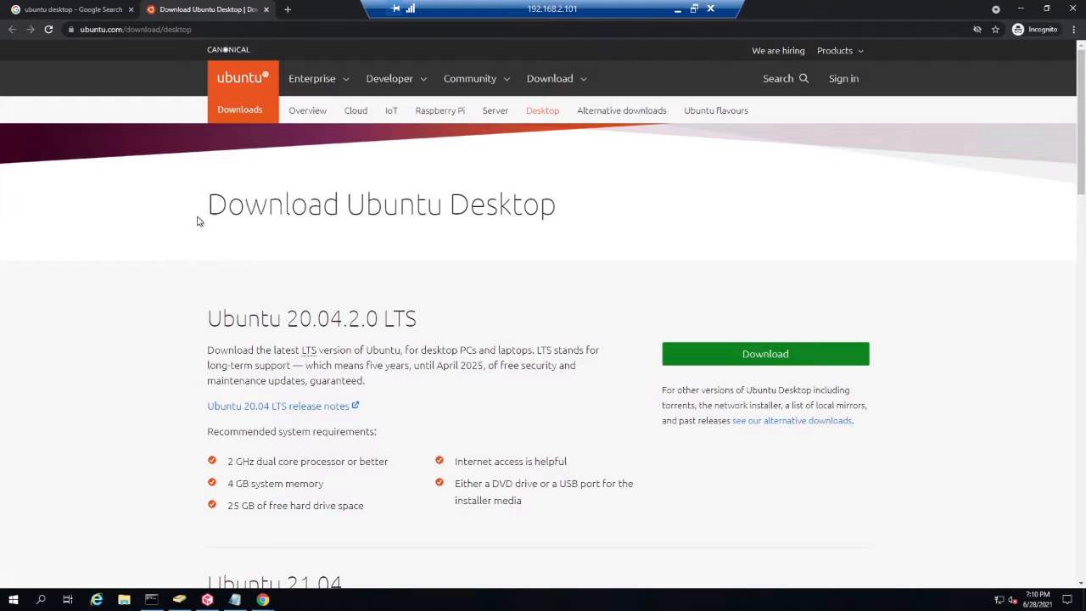
scroll(583, 286, down, 1)
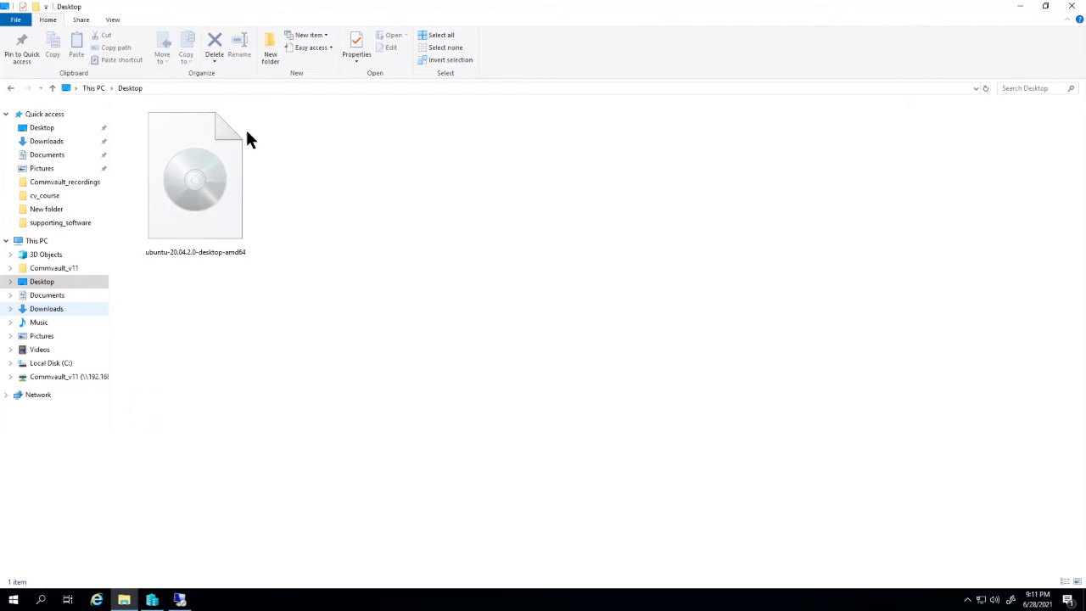
- Check the properties of the downloaded ubuntu-20.04.2.0-desktop-amd64 disc image file on the Desktop
right_click(200, 210)
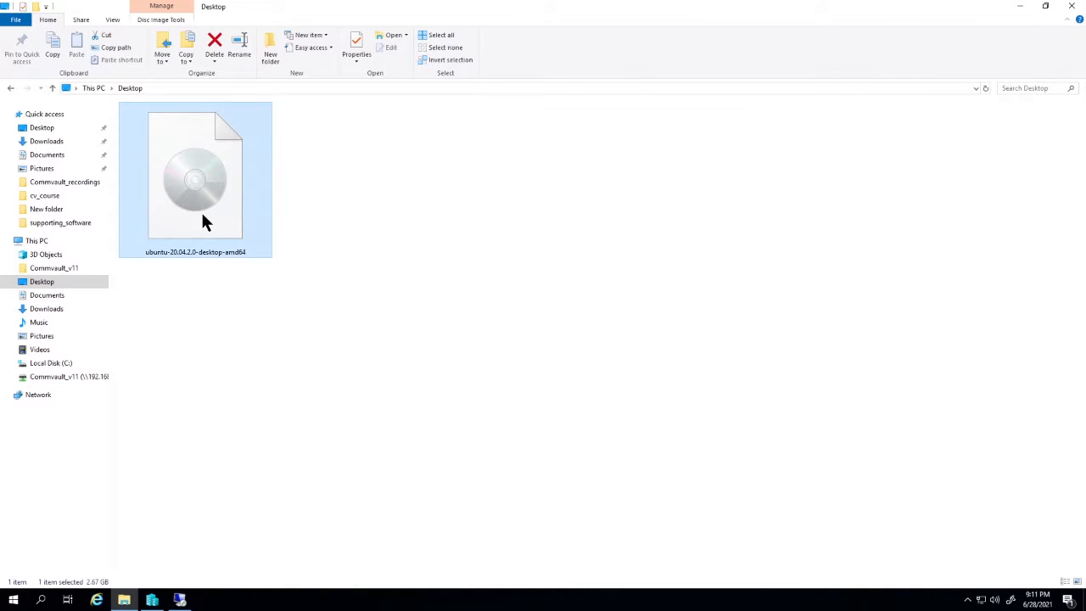
click(225, 392)
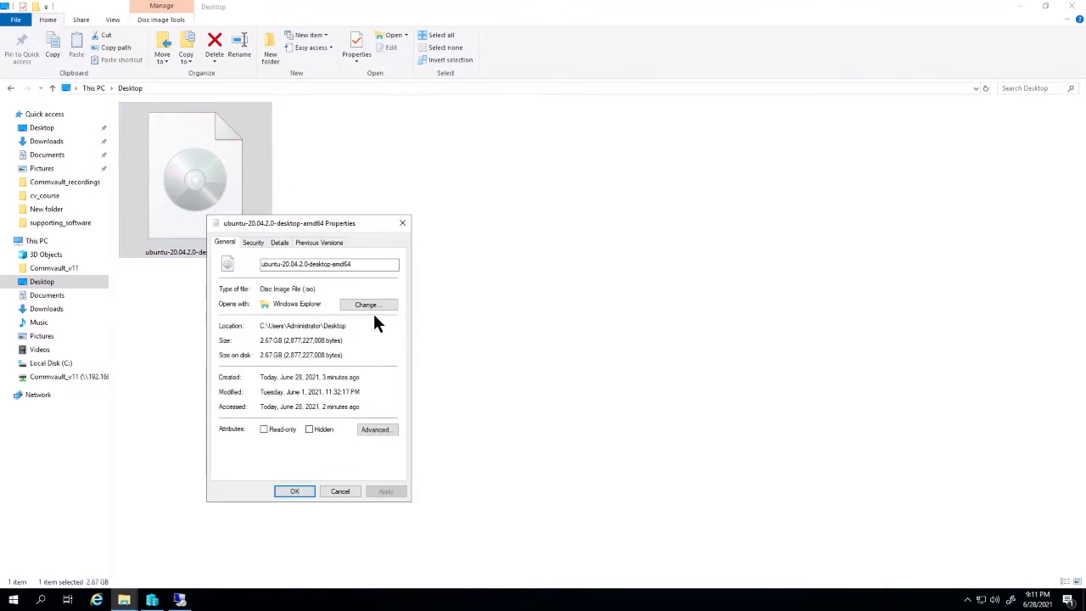
click(402, 224)
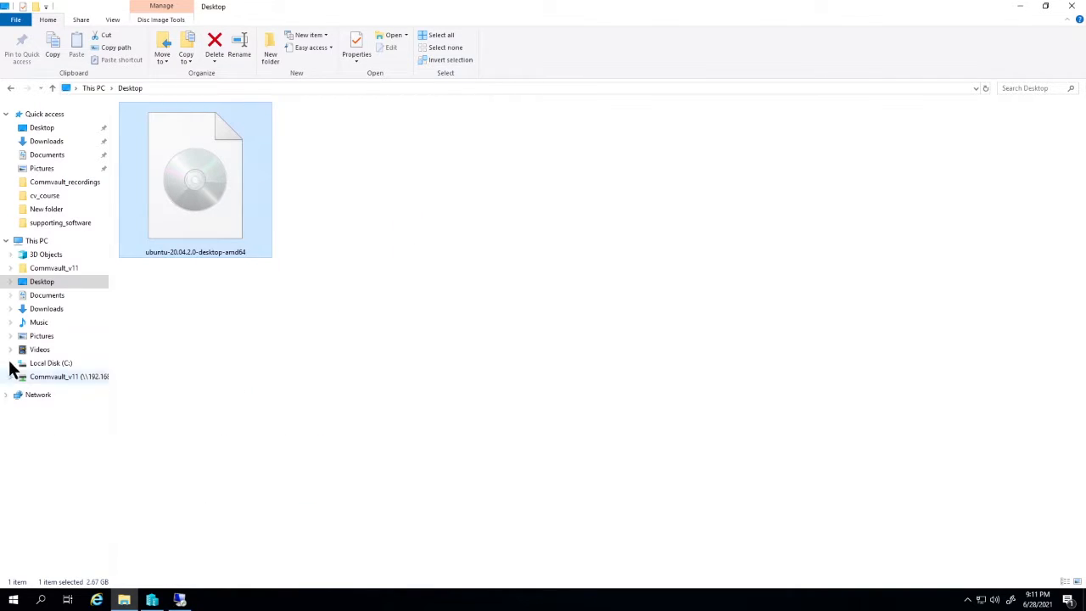
- Switch to Hyper-V Manager and start the New Virtual Machine wizard on the GETAJOBINTECH00 host
key(alt+Tab)
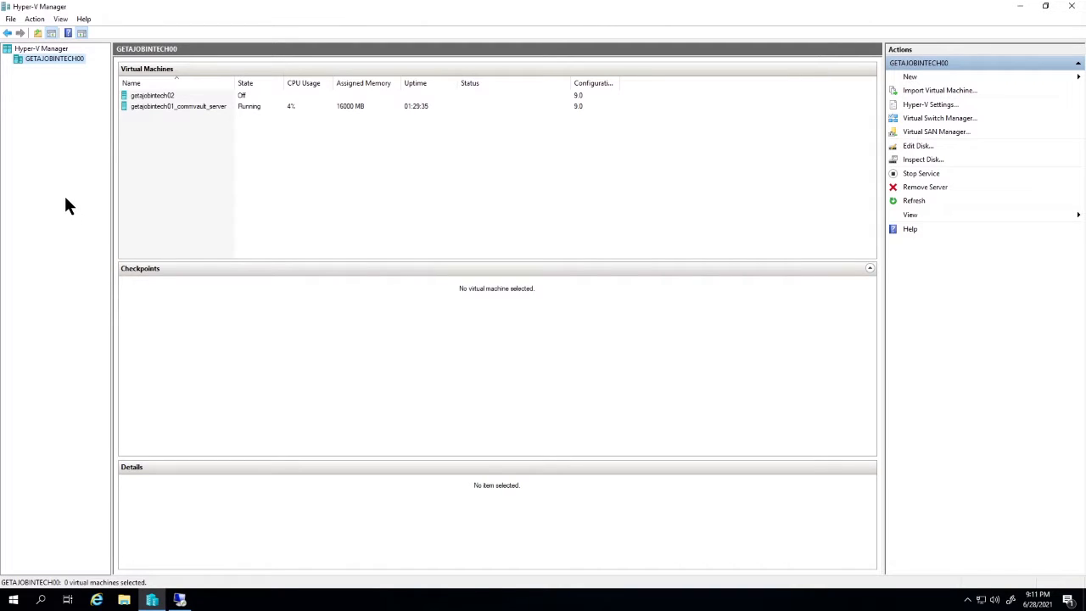
right_click(53, 57)
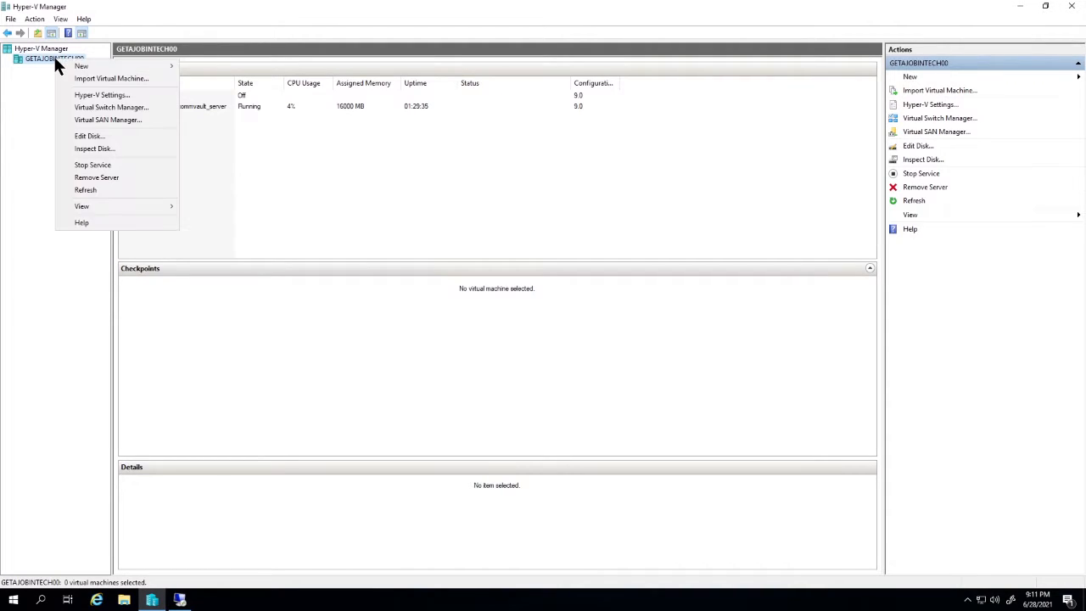
mouse_move(81, 66)
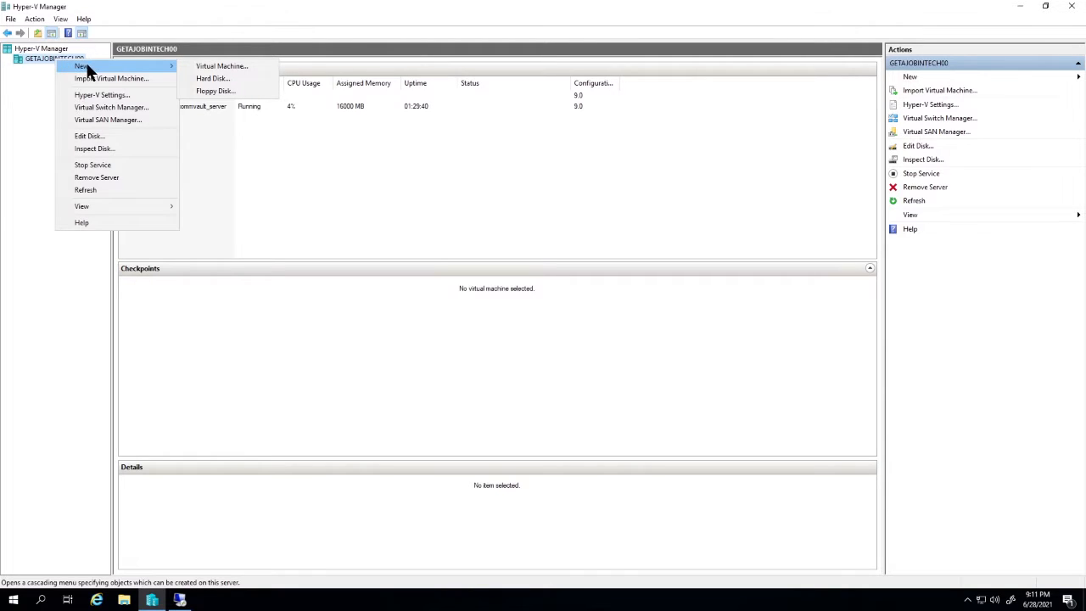
click(204, 67)
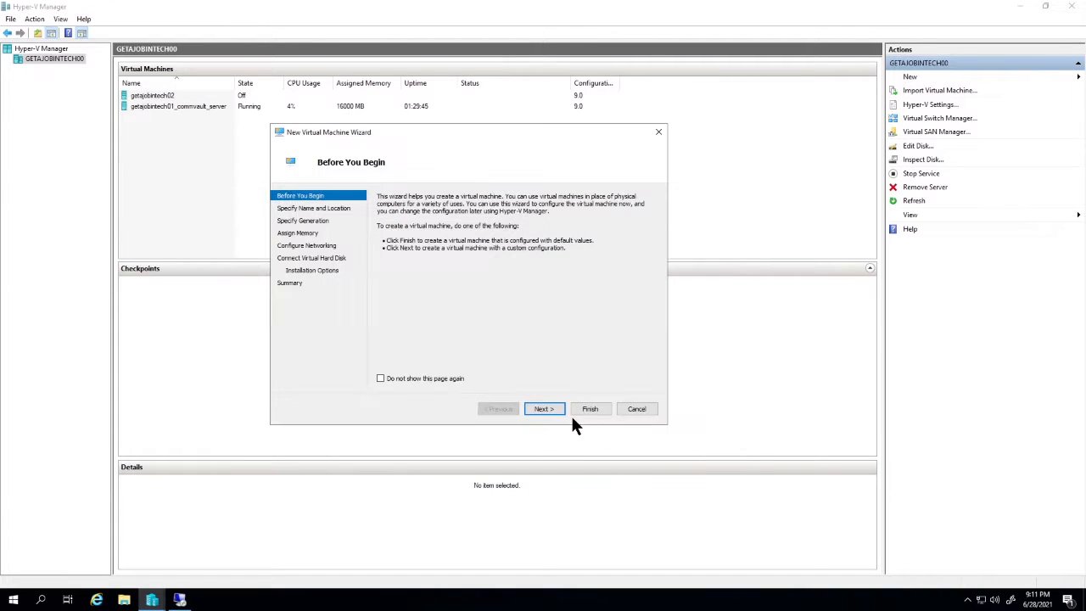
- Name the new virtual machine getajobintech03 in the wizard
click(560, 411)
text(getajobintech02)
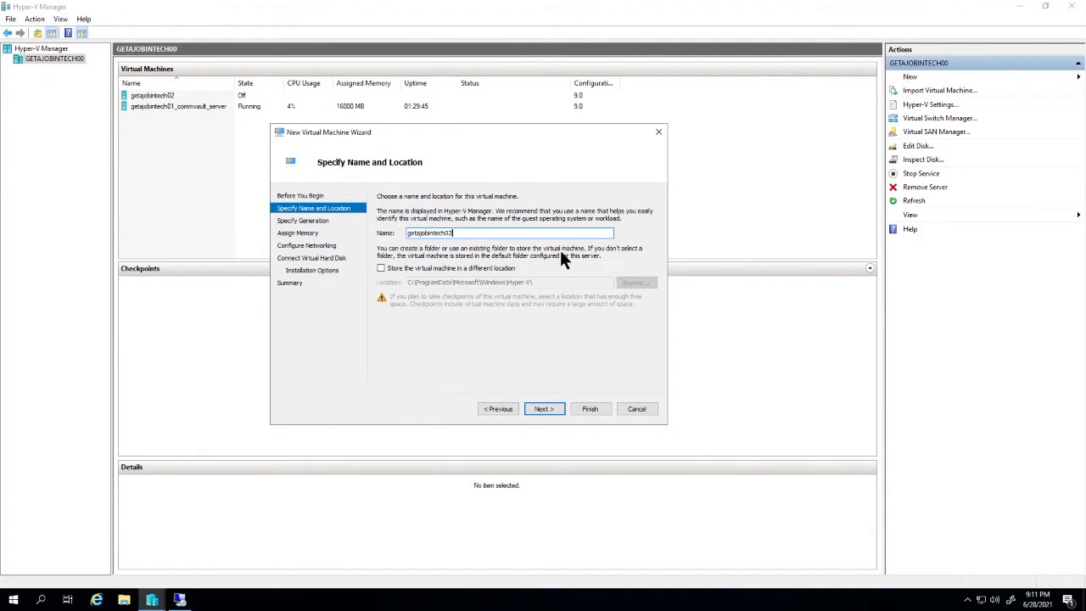
key(BackSpace)
text(3)
click(543, 409)
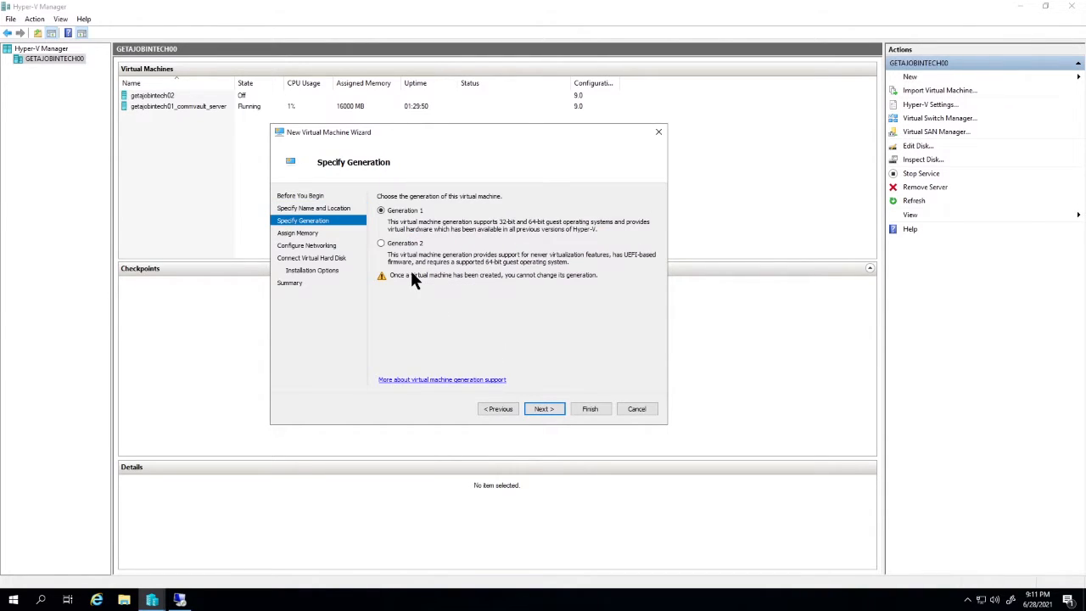
- Keep Generation 1 and set the startup memory to 4000 MB
click(550, 409)
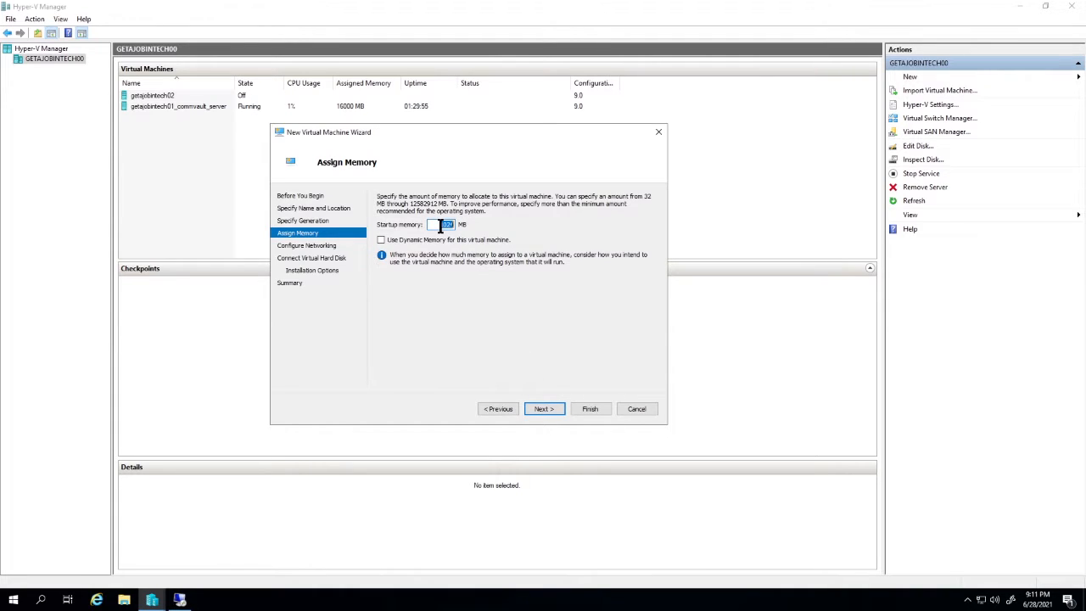
text(4000)
click(553, 411)
- Leave the virtual machine's network connection as Not Connected
click(467, 219)
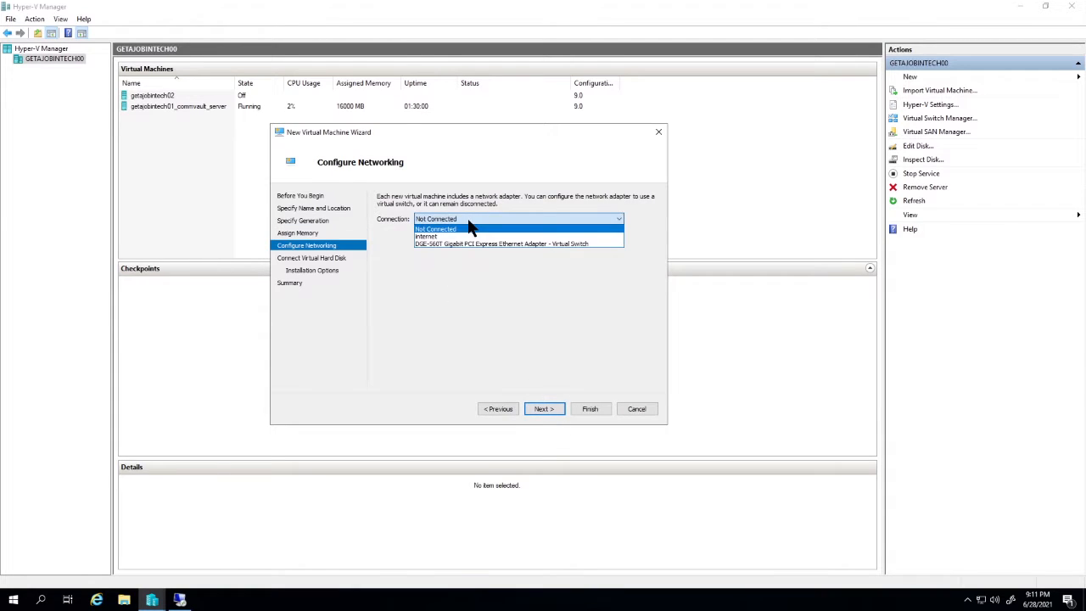
click(468, 227)
click(545, 409)
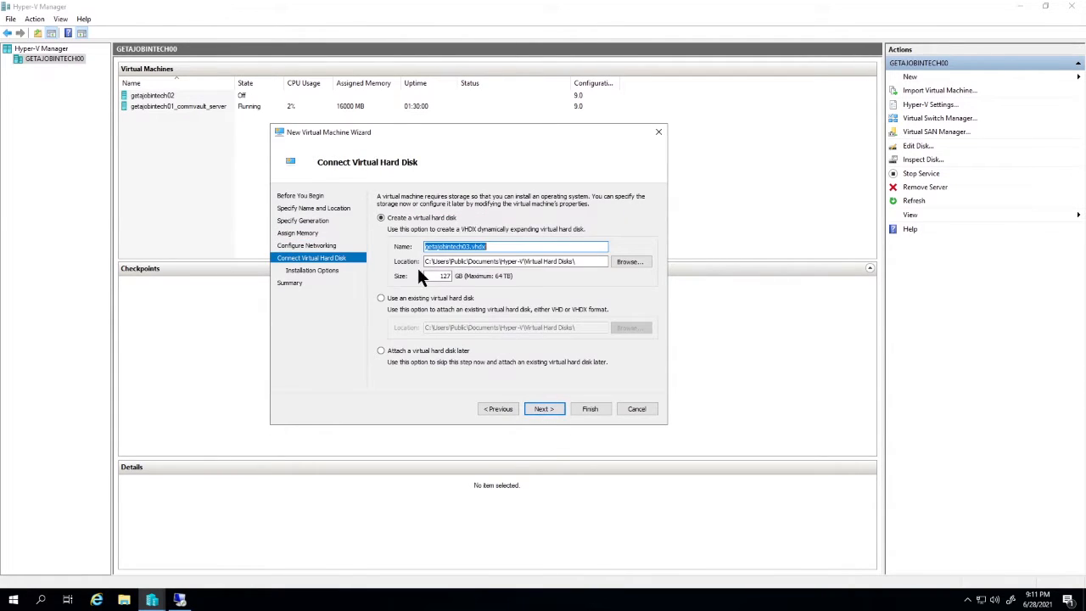
- Change the size of the new getajobintech03.vhdx virtual hard disk
double_click(437, 277)
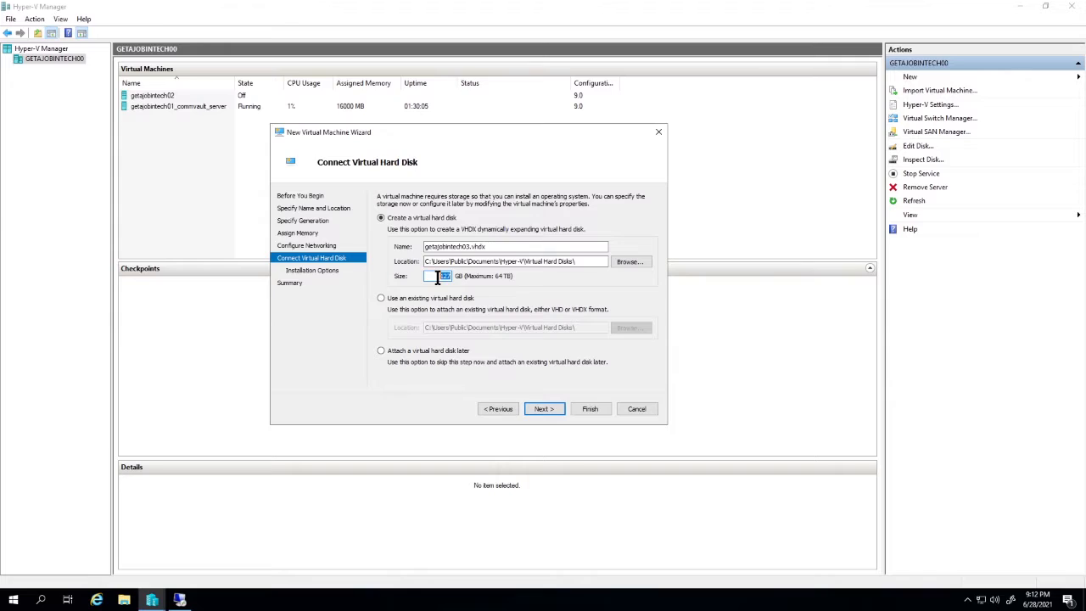
text(4)
click(544, 408)
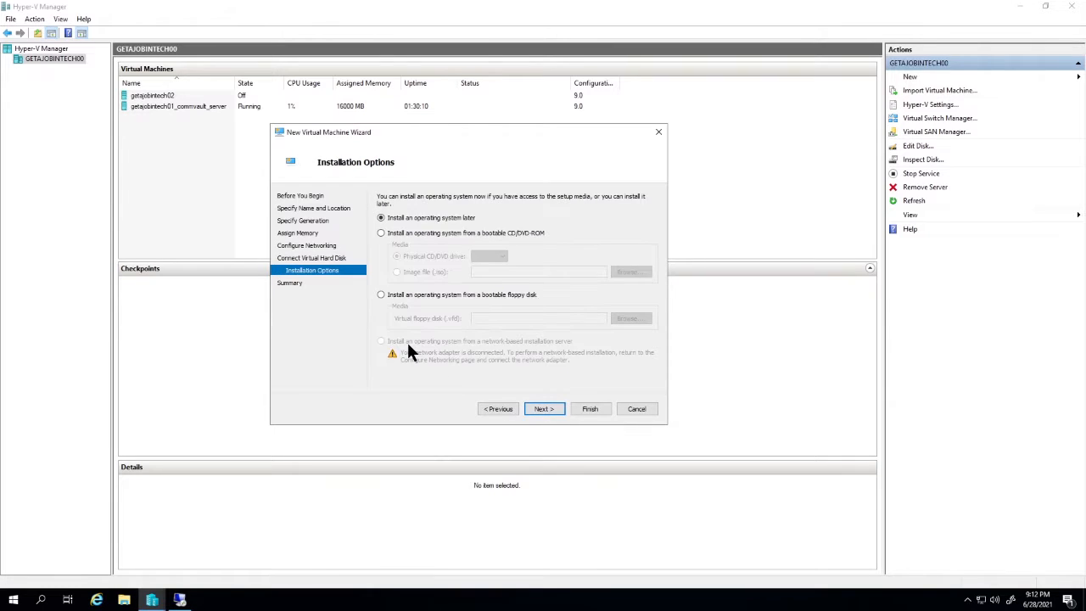
- Choose to install the operating system later and finish creating the virtual machine
click(543, 409)
click(589, 409)
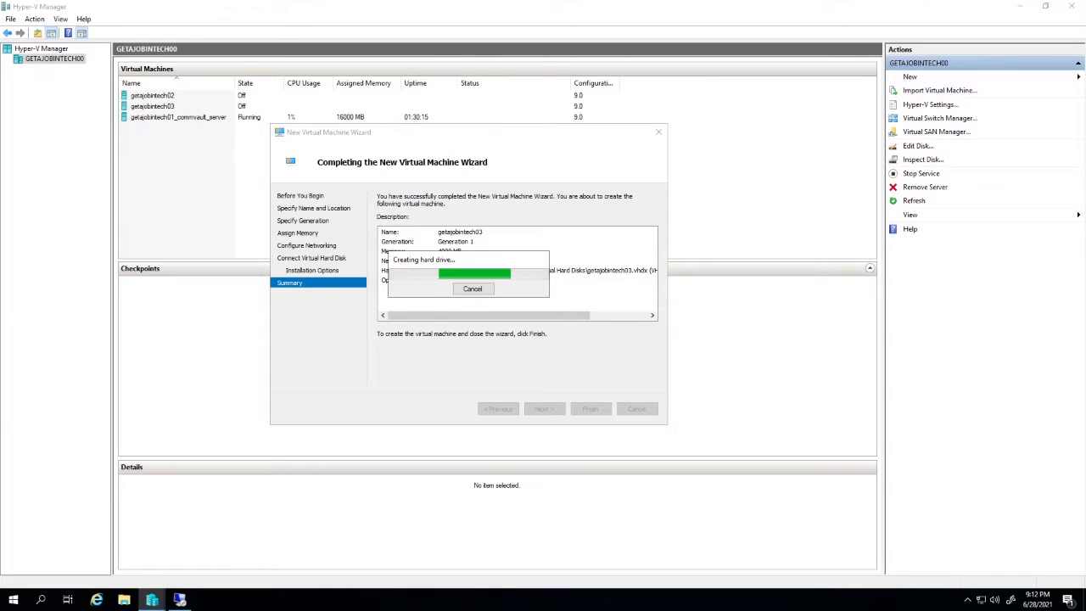
- Open the settings of getajobintech03 and disable checkpoints
right_click(170, 106)
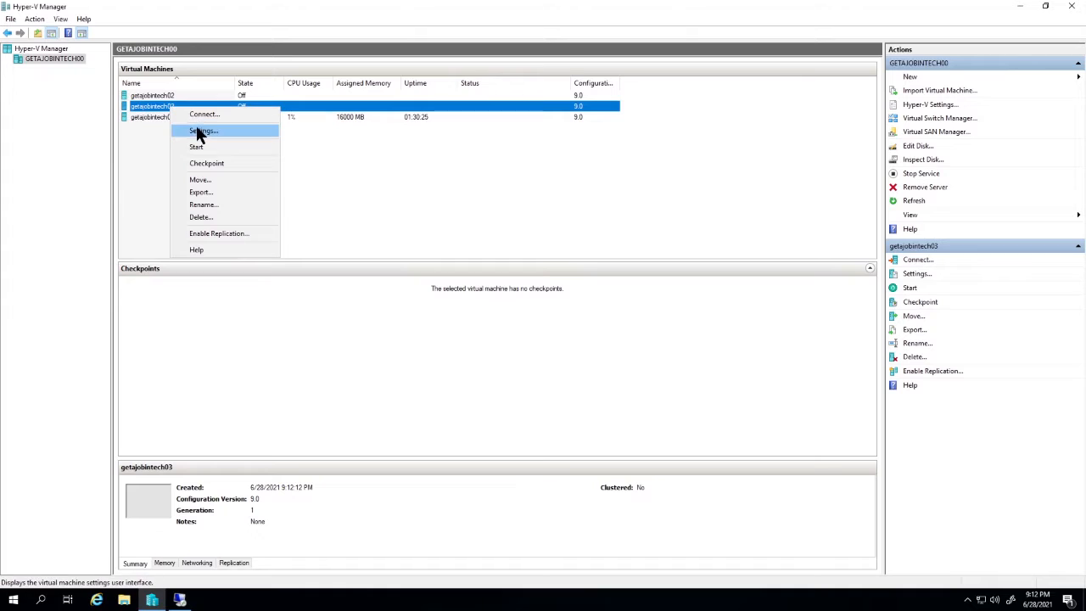
click(199, 133)
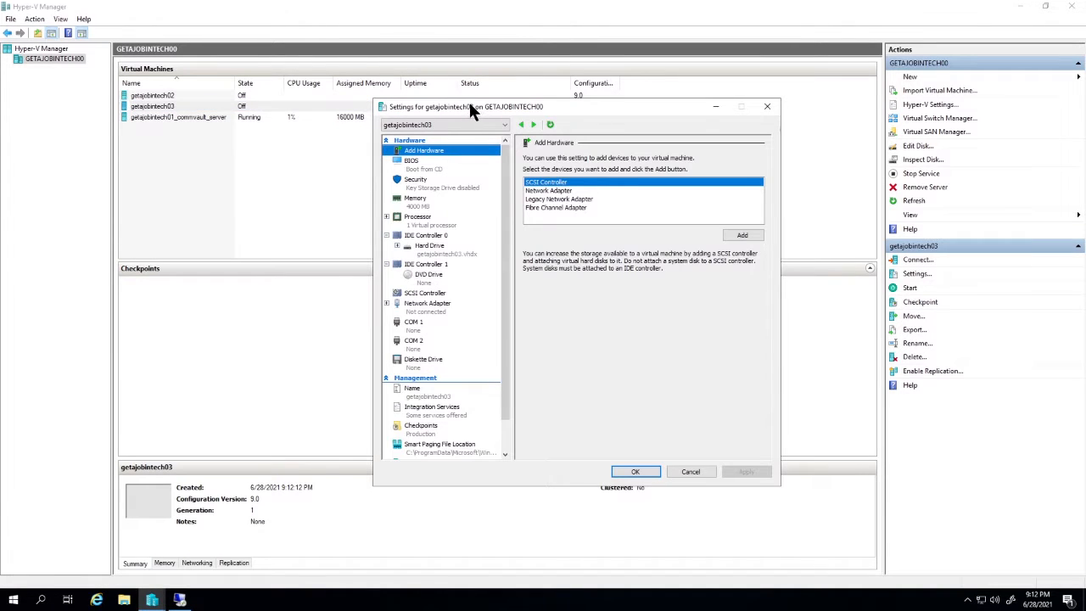
drag(471, 108, 430, 81)
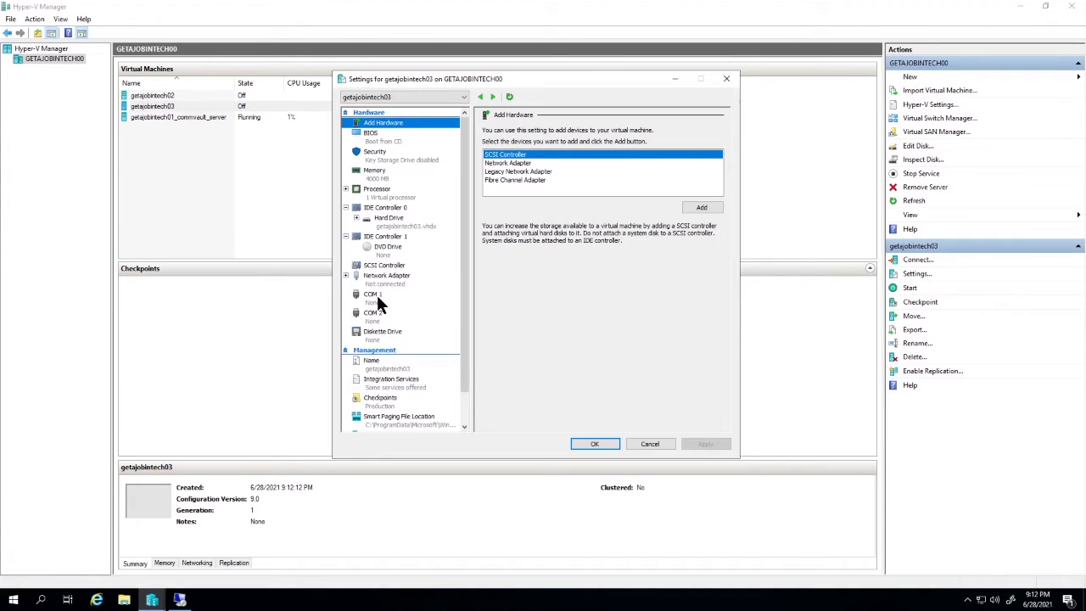
click(388, 401)
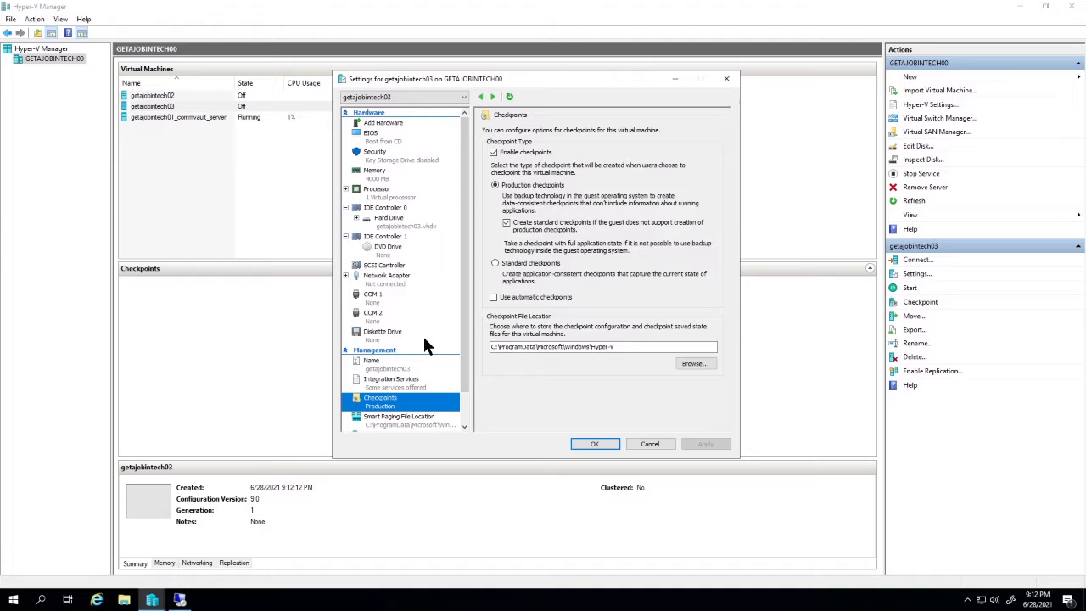
click(493, 153)
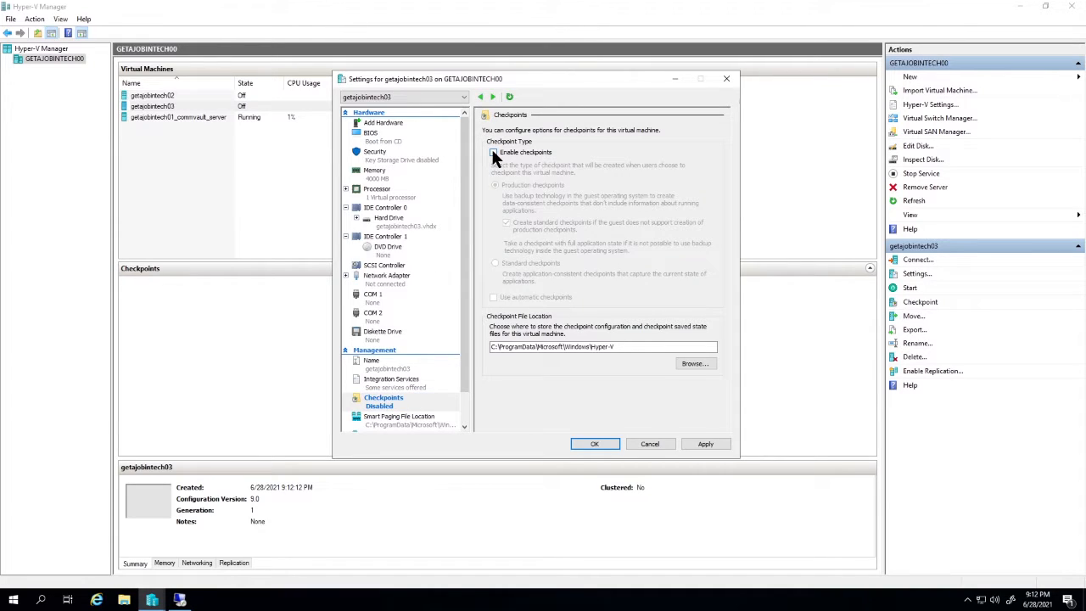
- Turn off the Backup (volume shadow copy) integration service
click(389, 384)
click(493, 215)
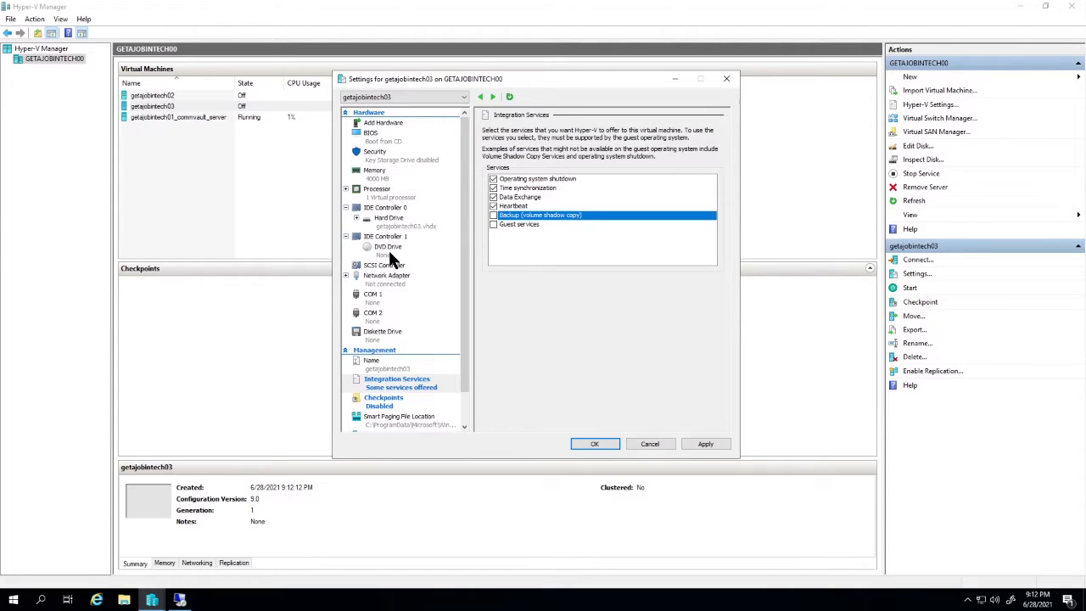
- Attach the ubuntu-20.04.2.0-desktop-amd64 ISO from the Desktop as the DVD drive's image file
click(411, 236)
click(413, 245)
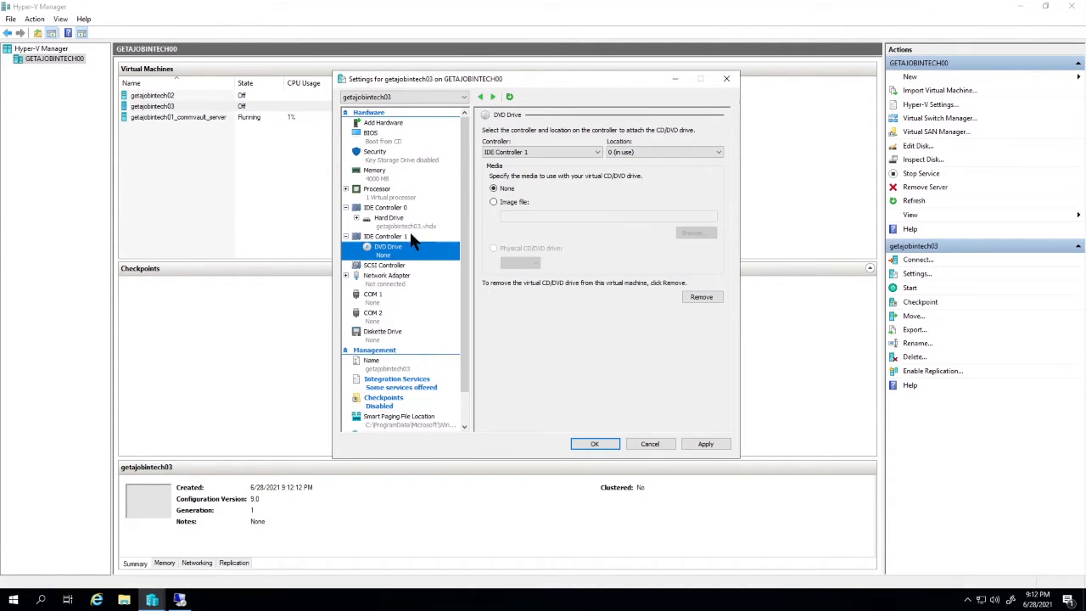
click(493, 201)
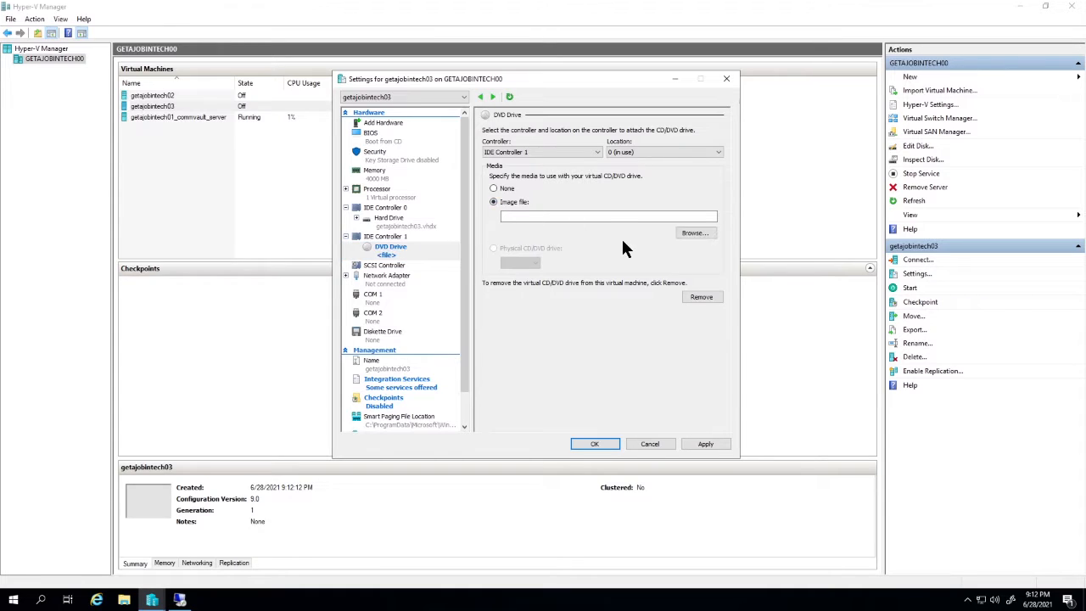
click(691, 232)
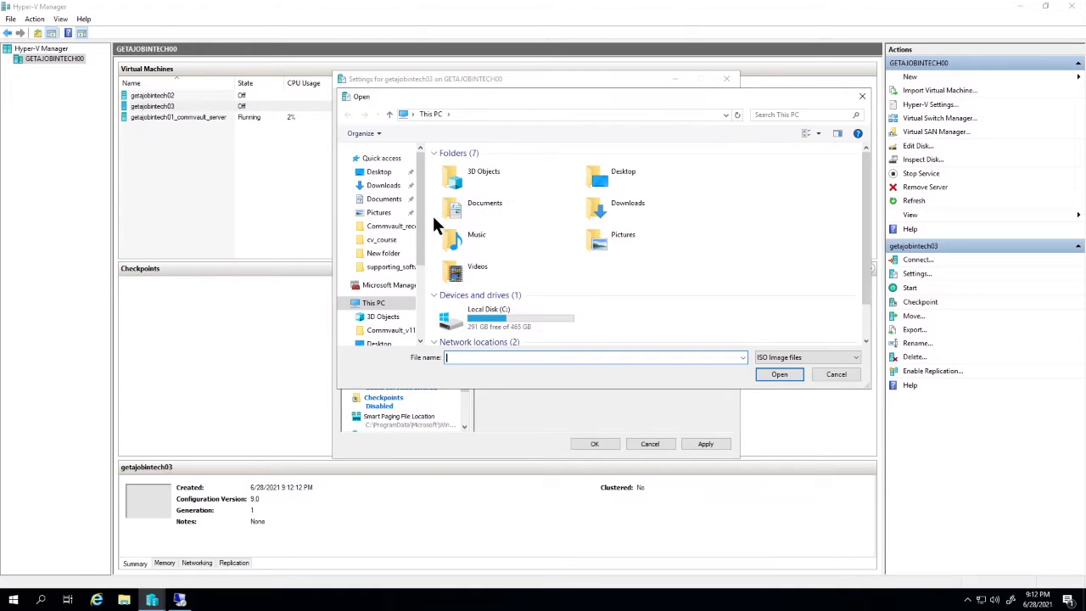
double_click(607, 175)
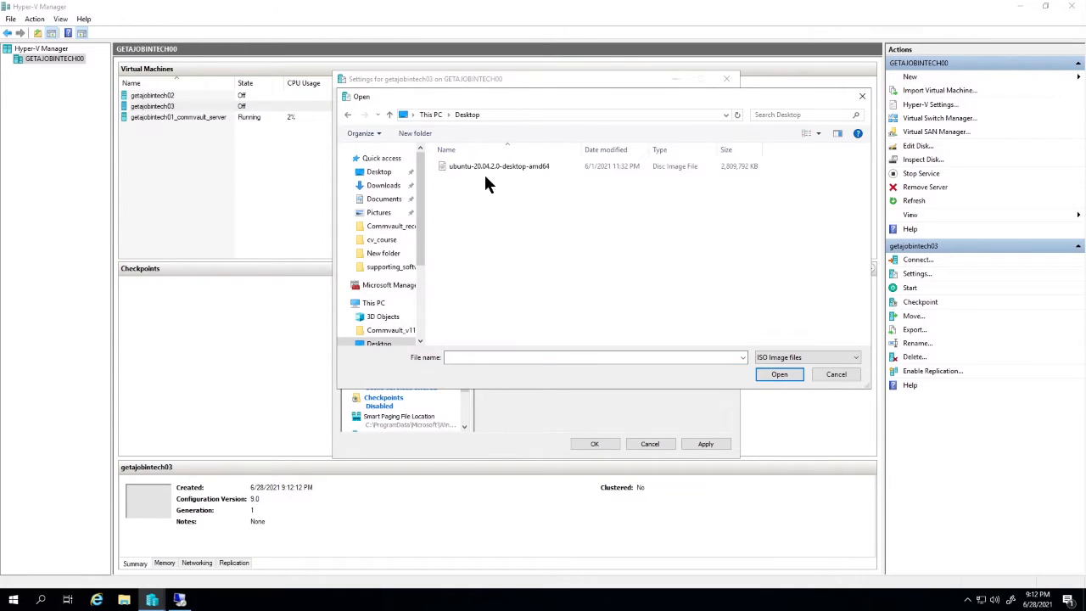
double_click(477, 167)
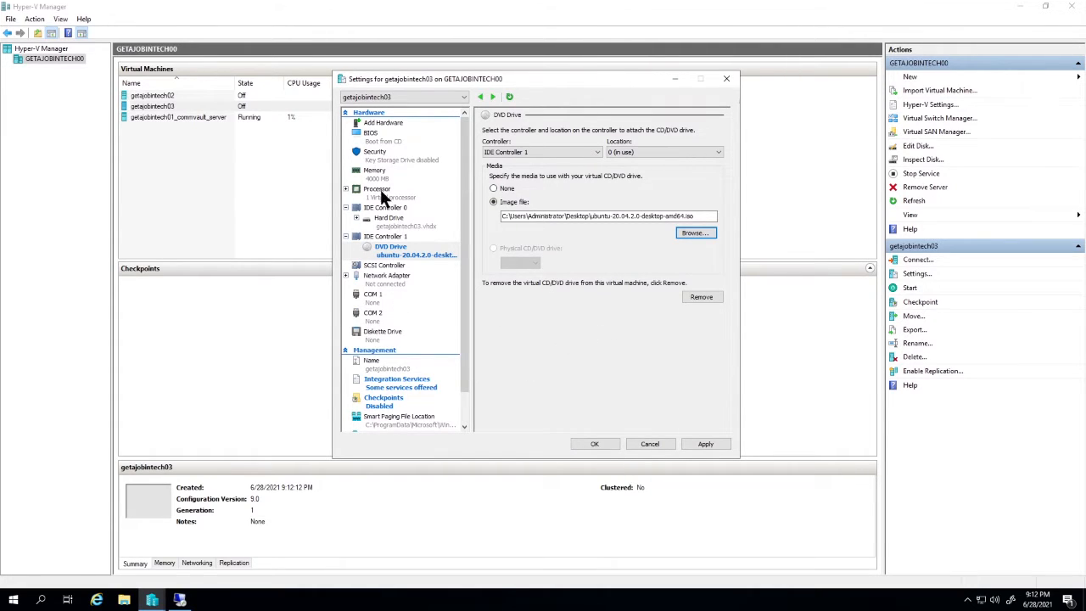
- Connect the network adapter to the DGE-560T Gigabit PCI Express Ethernet Adapter - Virtual Switch and apply the settings
click(389, 280)
click(544, 155)
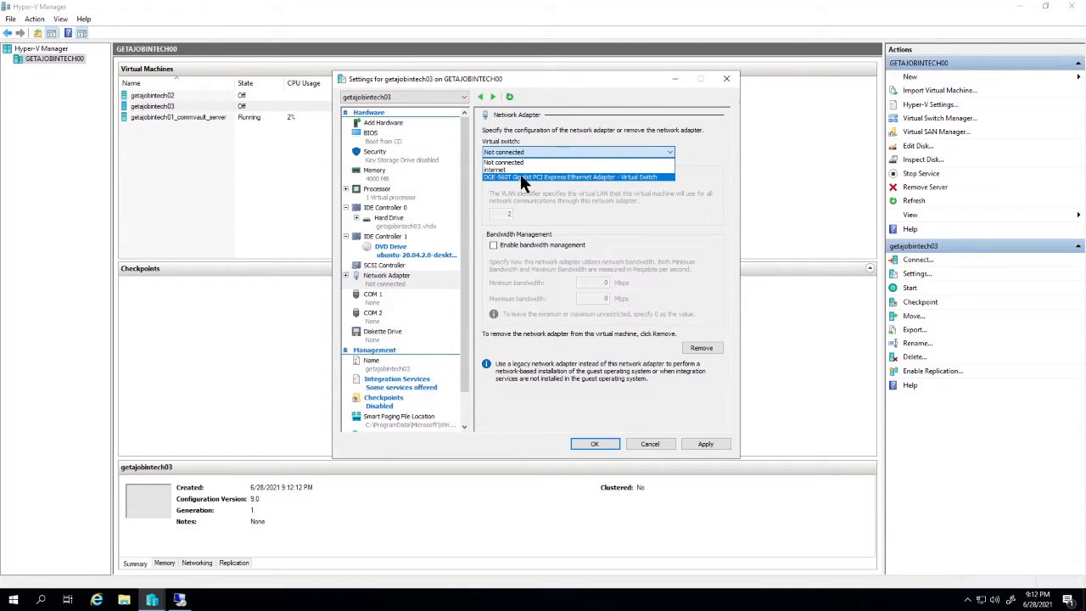
click(520, 176)
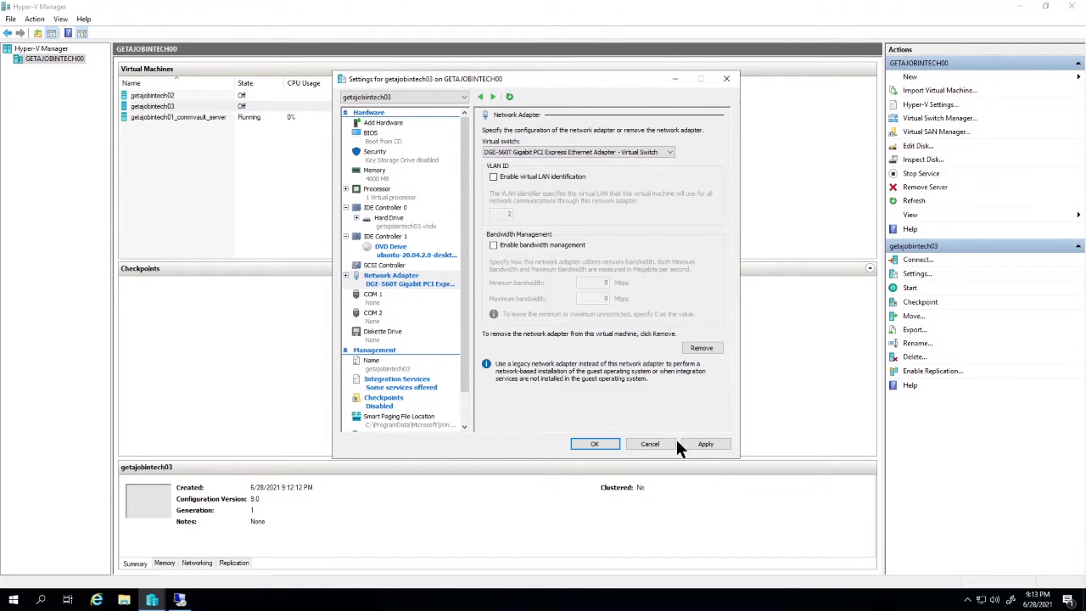
click(707, 443)
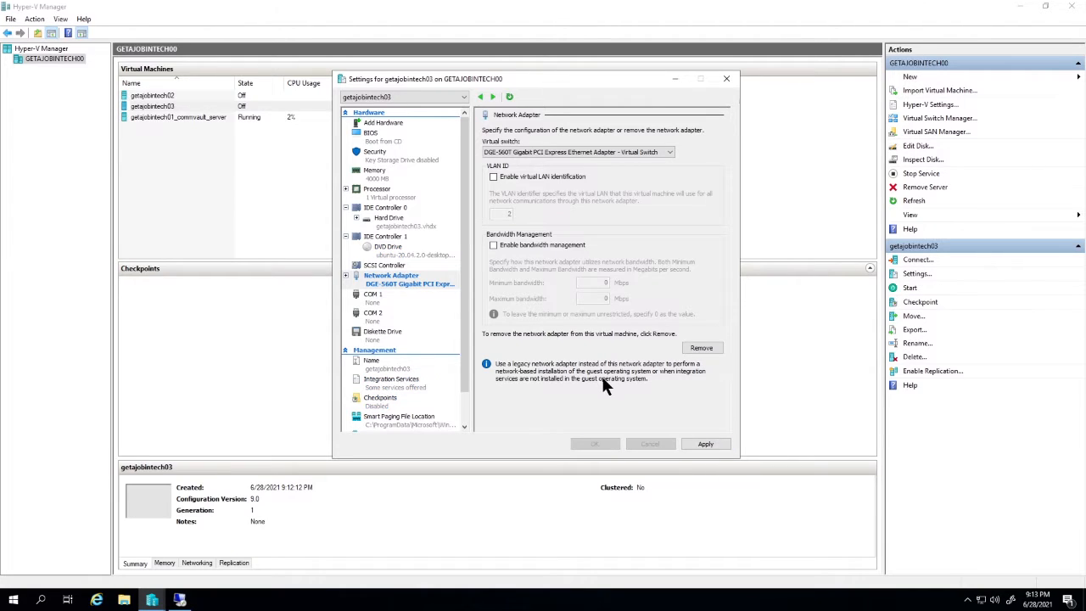
click(597, 444)
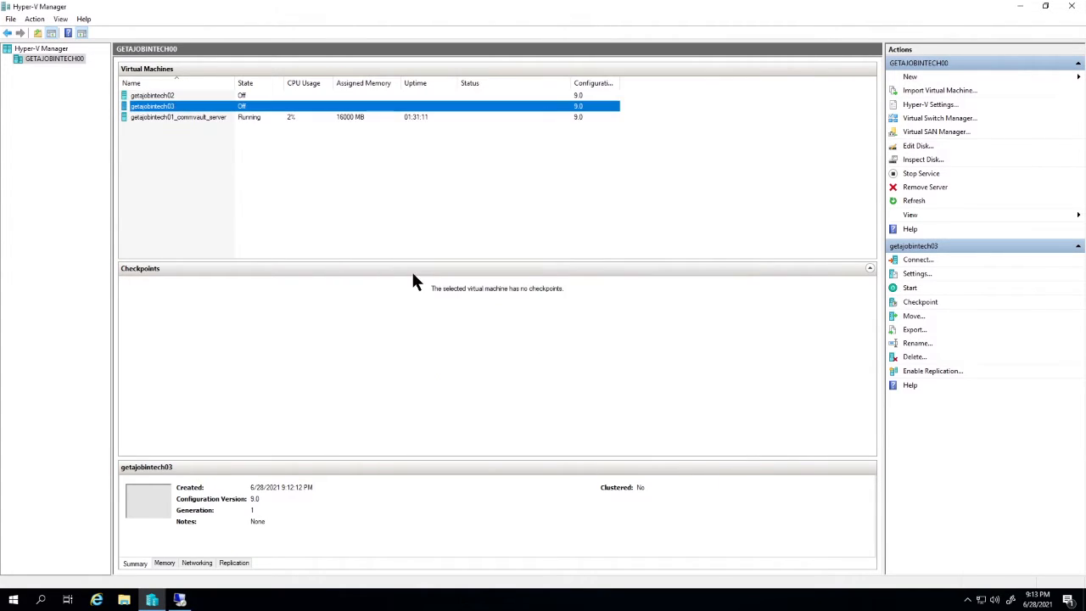
- Start the getajobintech03 virtual machine and open a connection window to its console
right_click(164, 107)
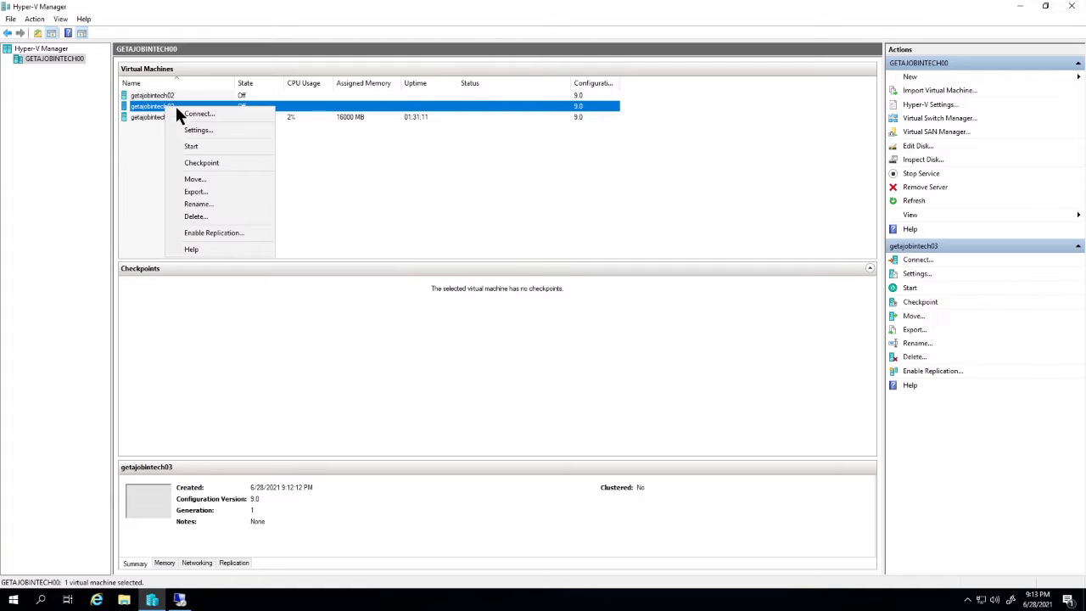
click(192, 147)
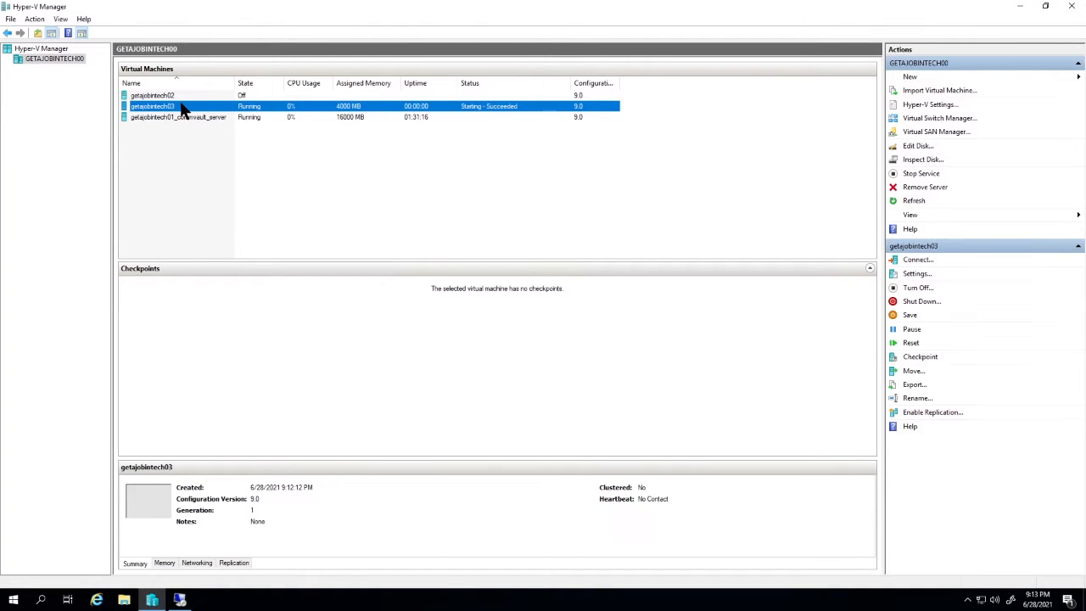
right_click(168, 108)
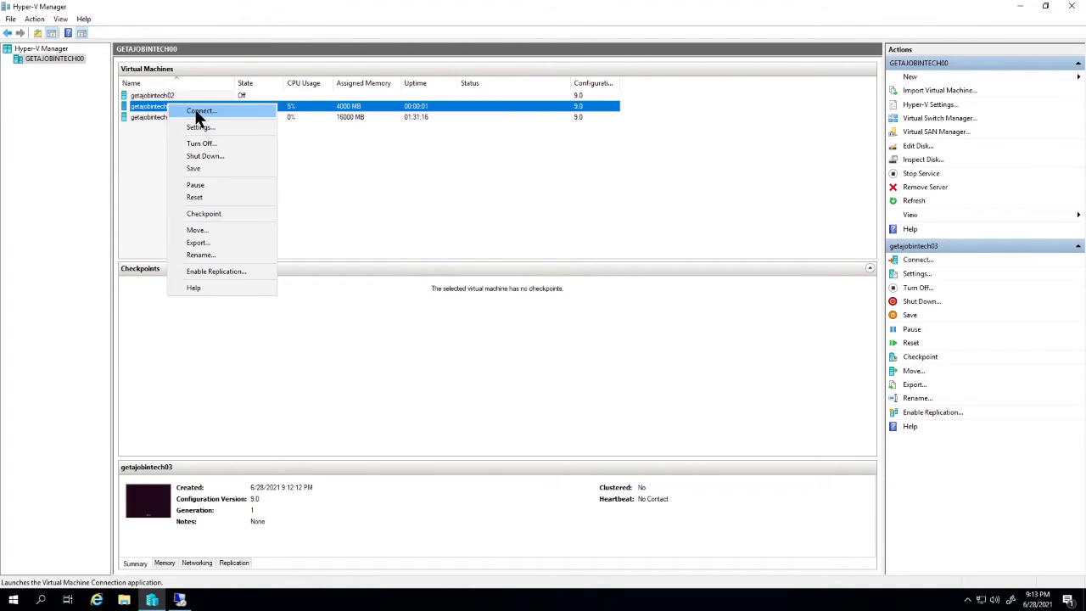
click(198, 114)
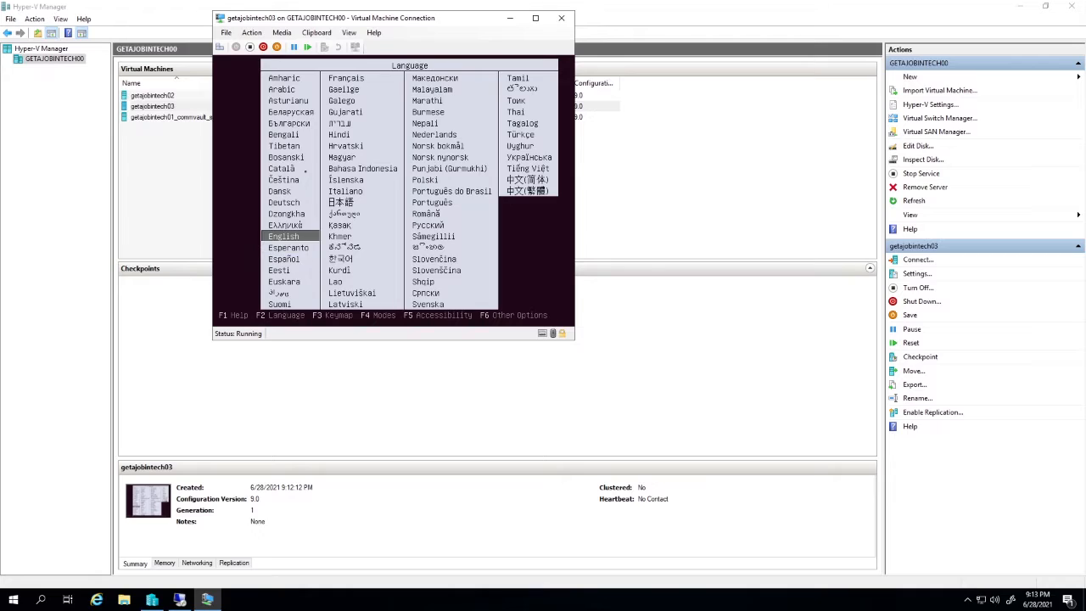
- Pick English as the boot language and choose Install Ubuntu from the boot menu
key(Return)
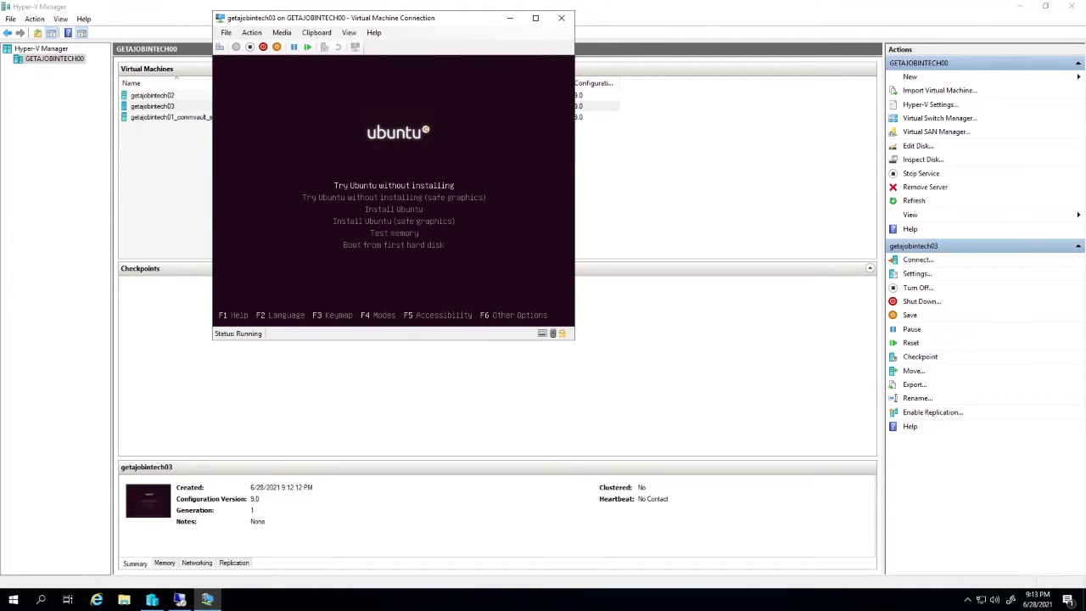
key(Down)
key(Down)
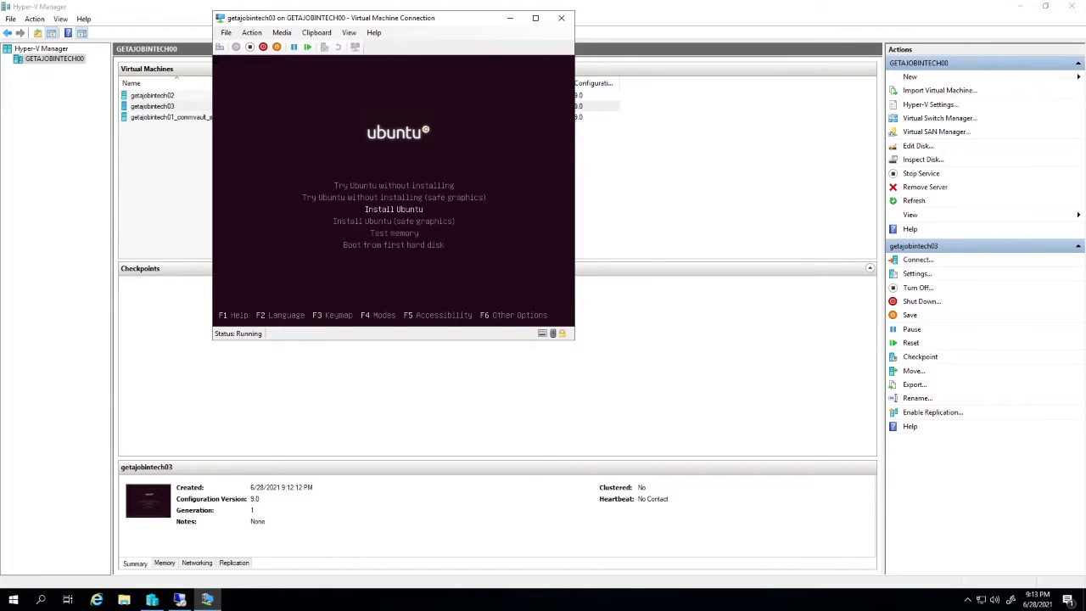
key(Return)
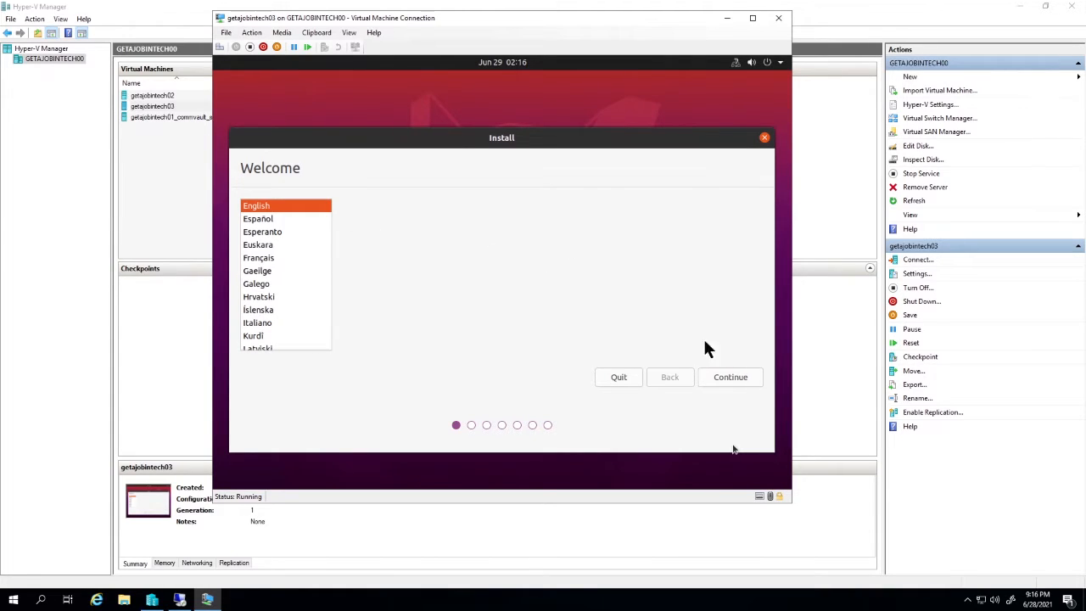
- Continue through the installer with English, the English (US) keyboard layout and Normal installation
click(737, 379)
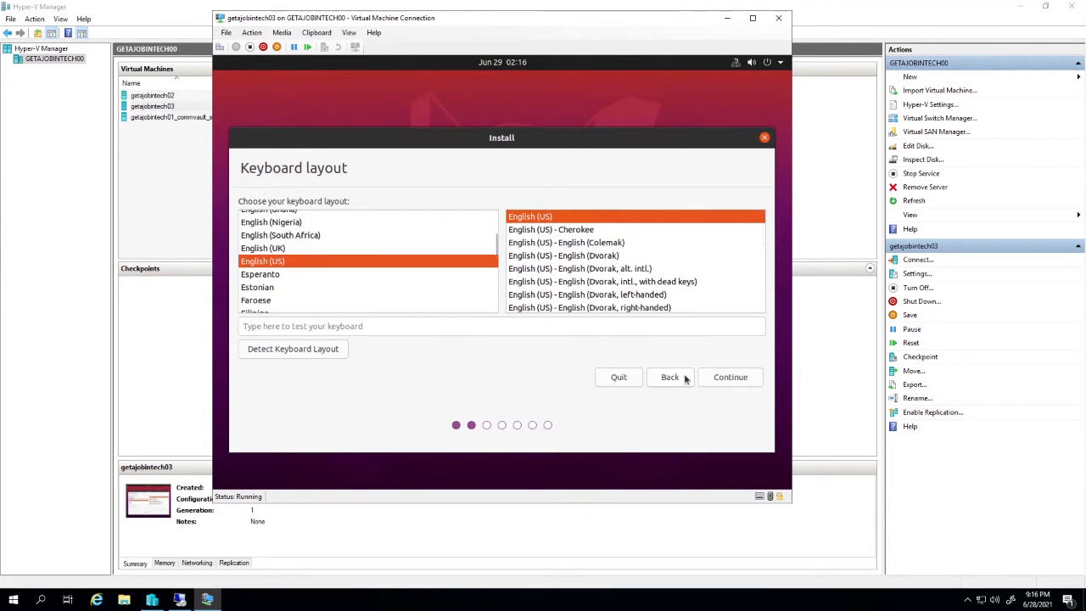
click(731, 383)
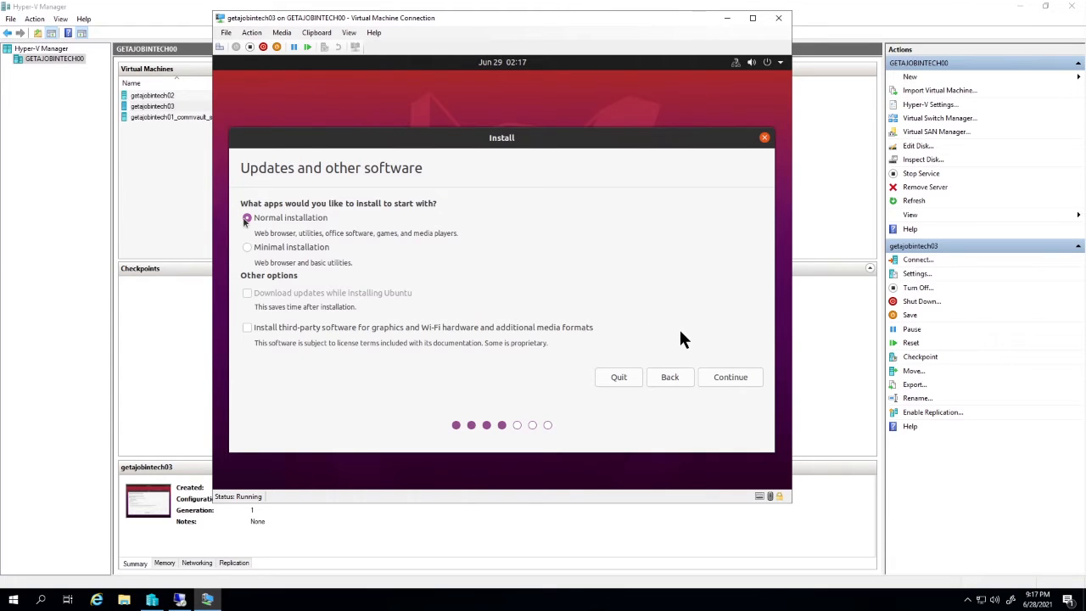
click(730, 384)
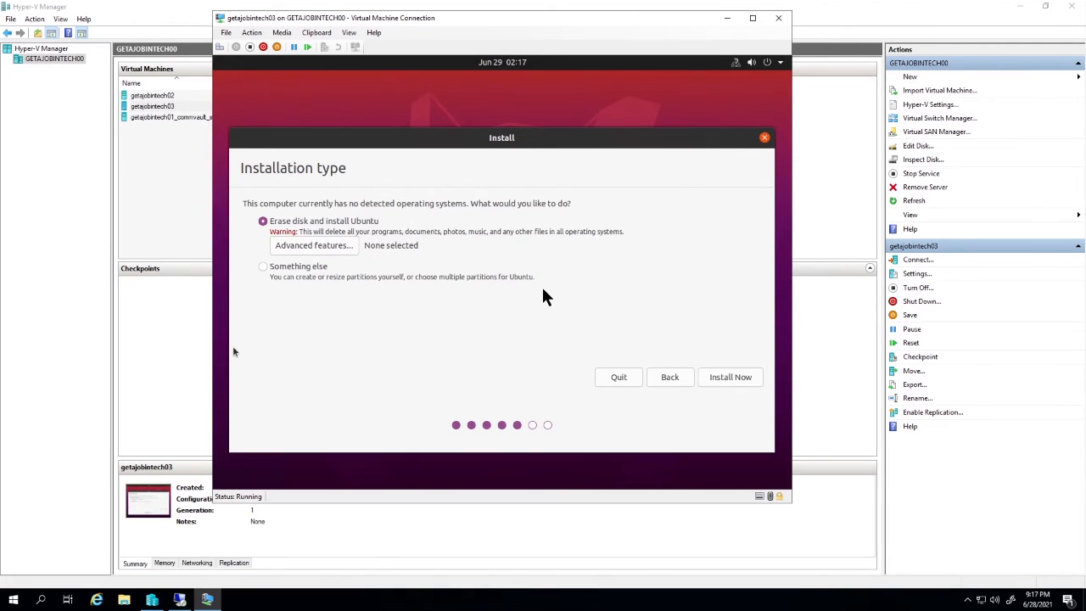
- Install Now with Erase disk and install Ubuntu, confirm writing the disk changes, and keep New York as the location
click(730, 377)
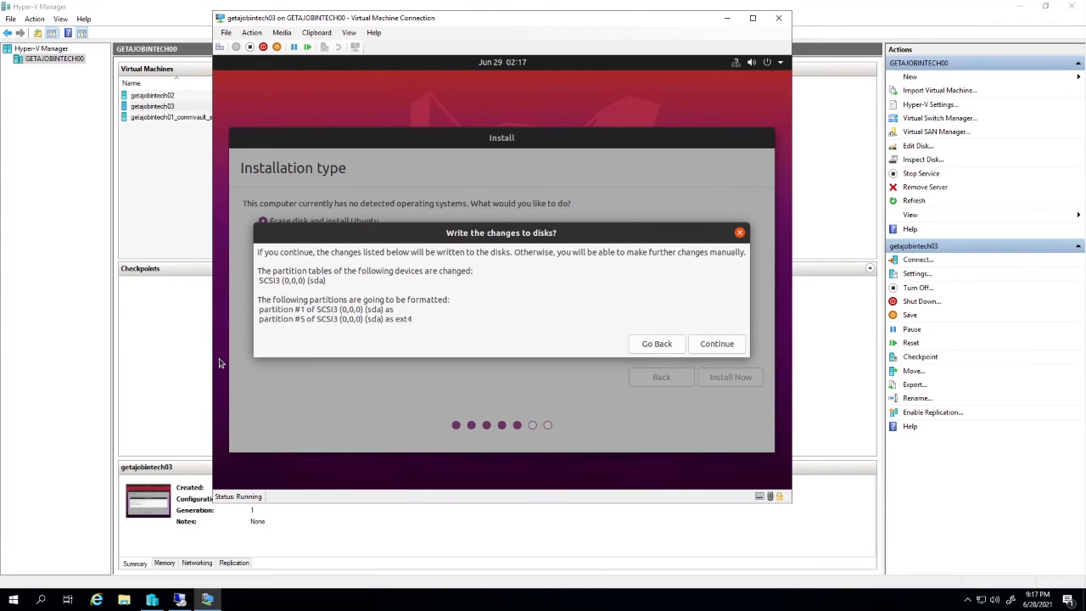
click(712, 344)
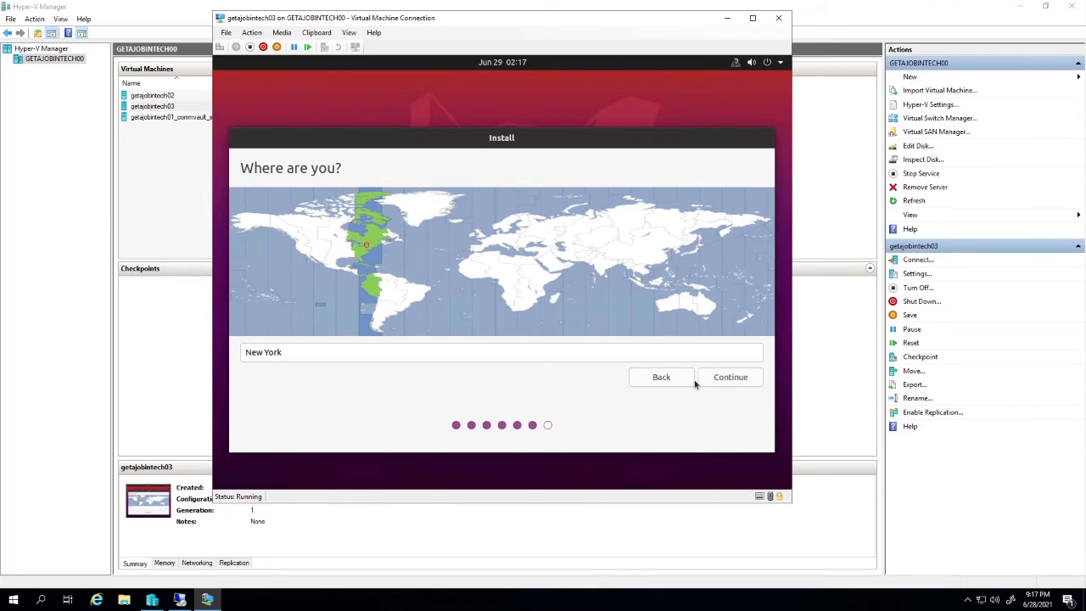
click(739, 381)
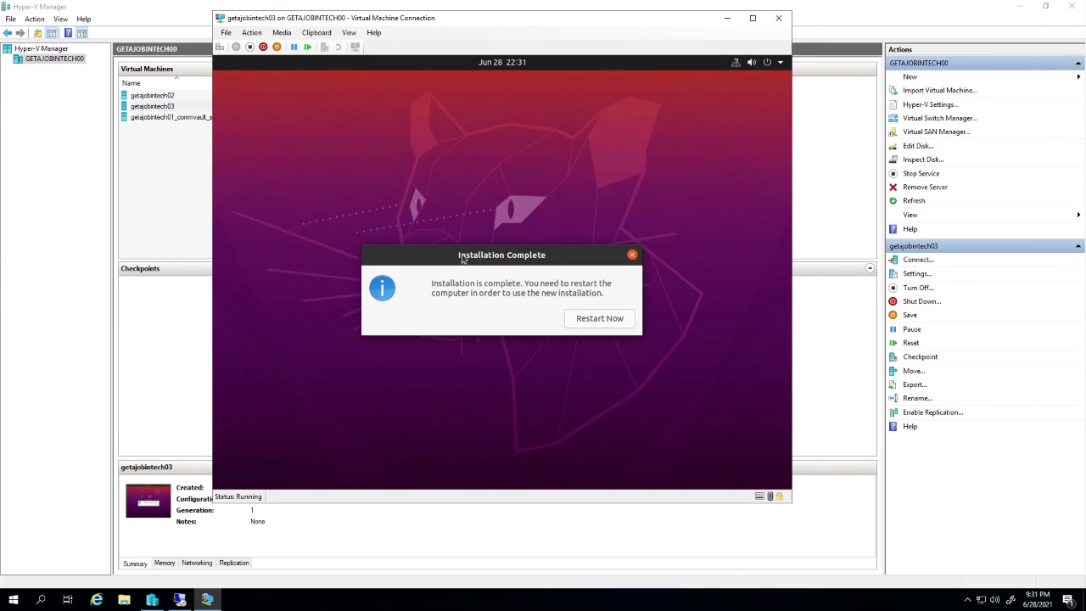
- Restart the virtual machine after installation completes and select the user account on the login screen
click(605, 324)
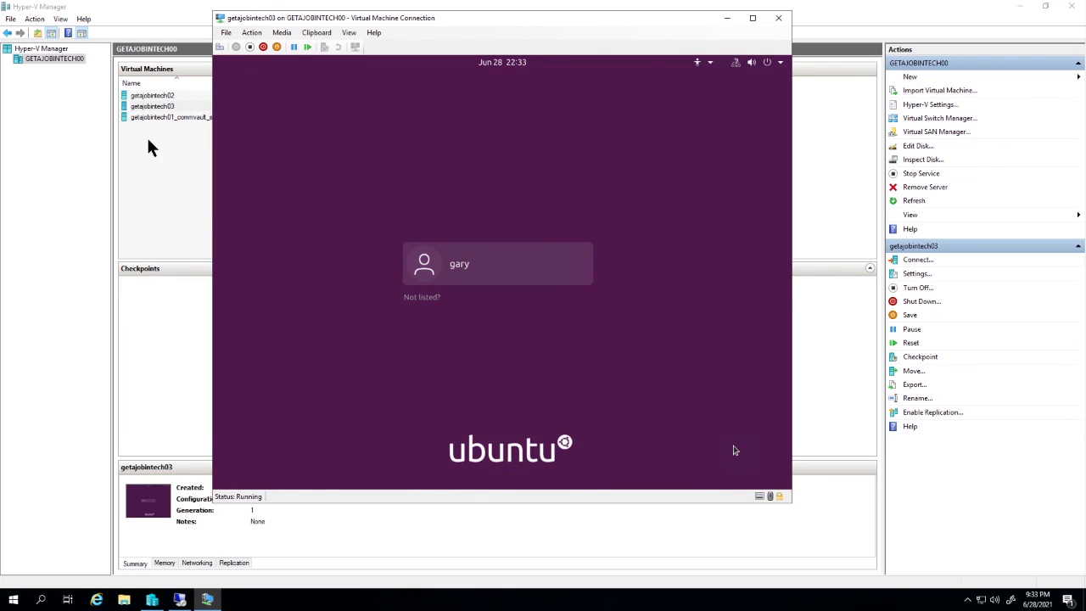
click(453, 265)
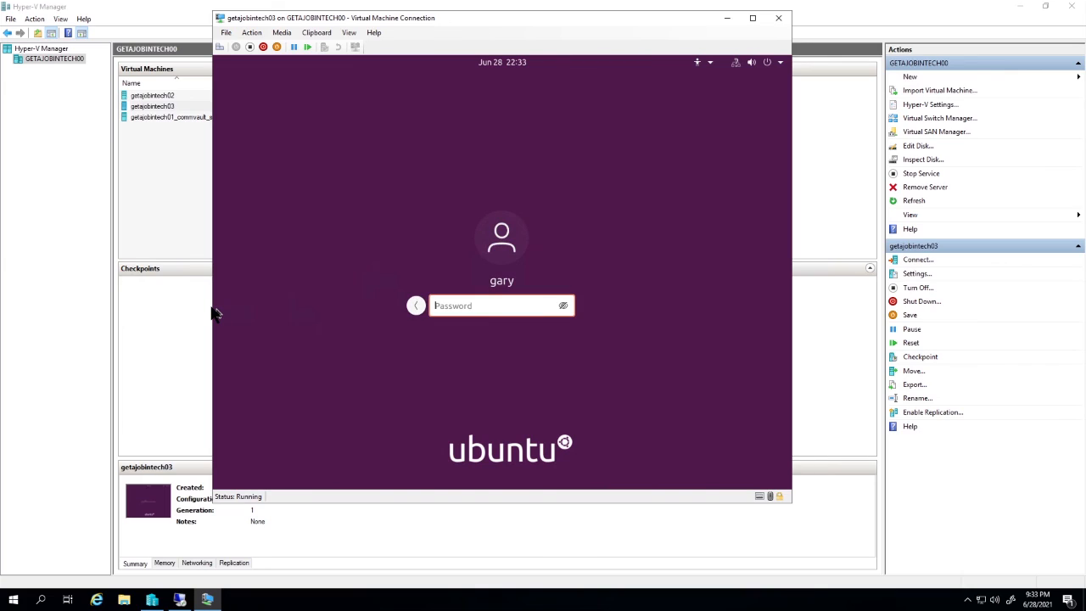